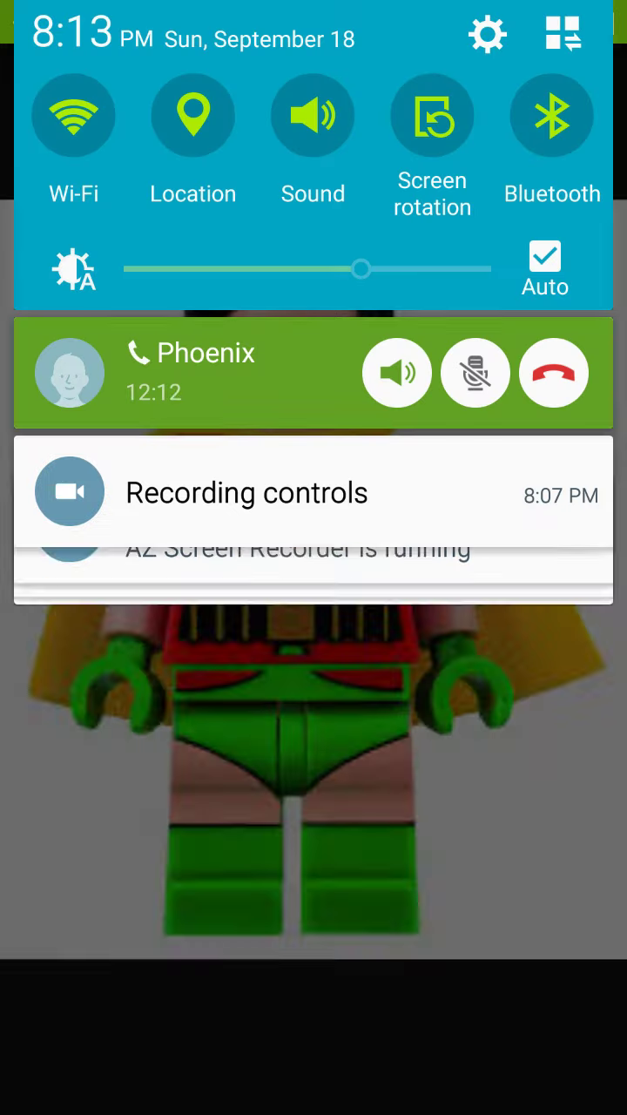
scroll(314, 697, down, 5)
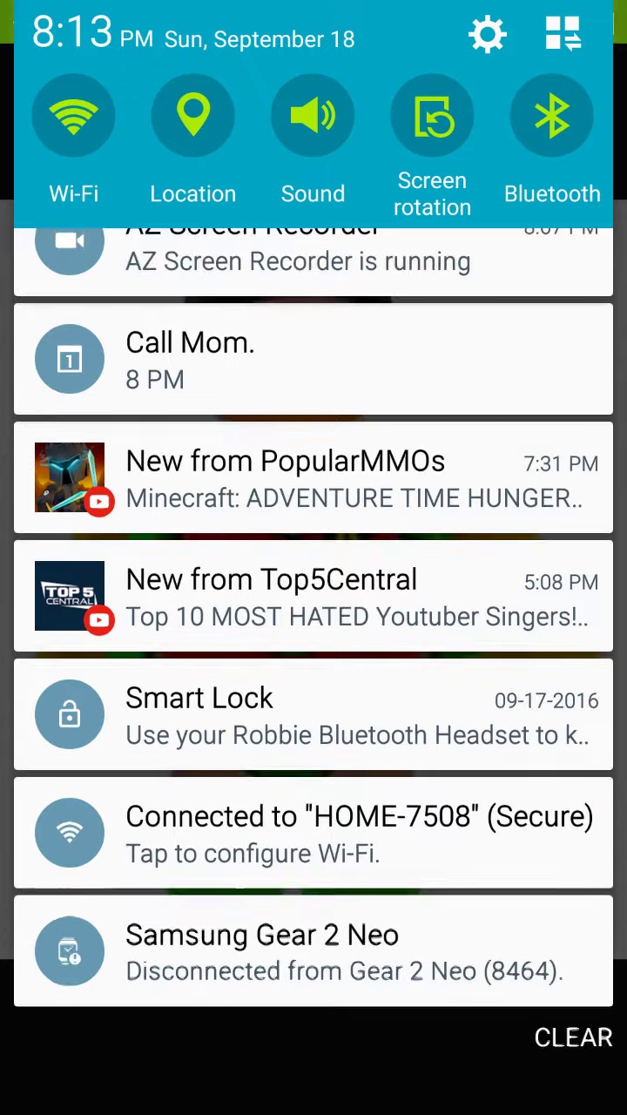